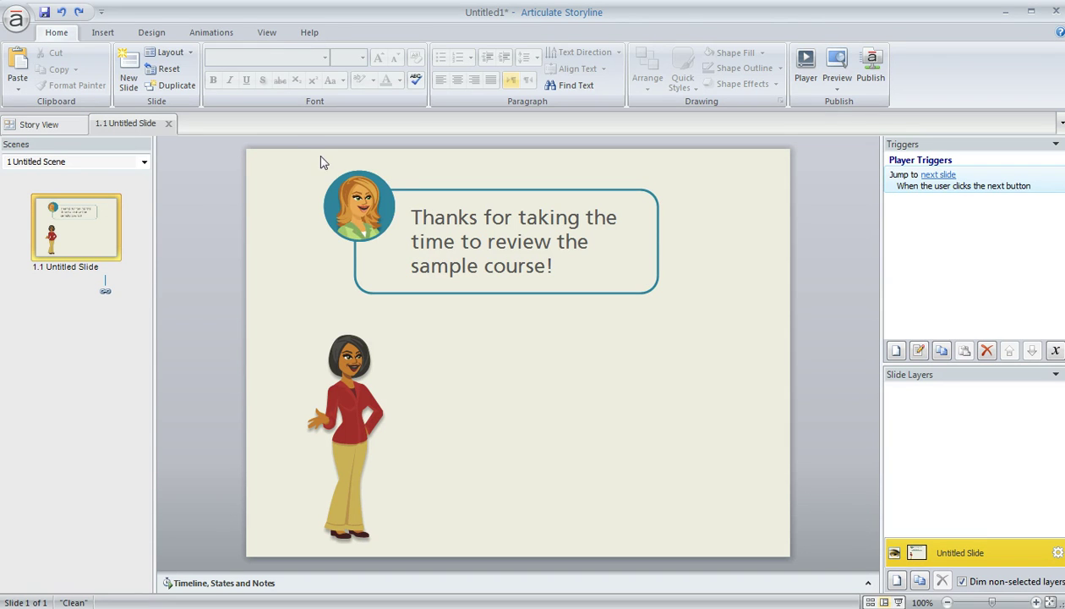
pyautogui.moveTo(284, 144)
pyautogui.mouseDown()
pyautogui.moveTo(340, 210)
pyautogui.moveTo(426, 269)
pyautogui.mouseUp()
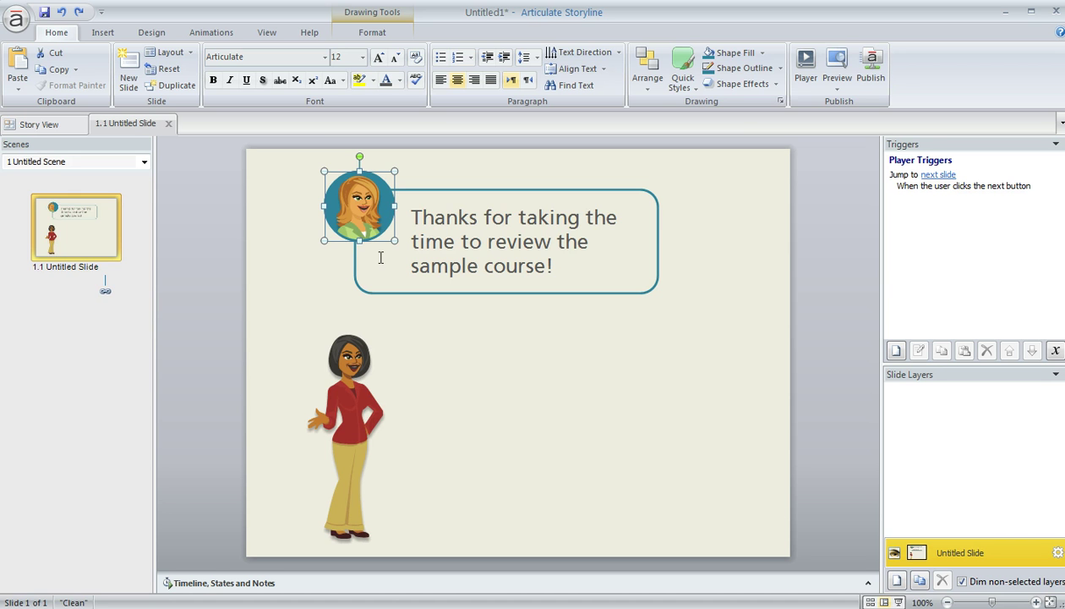
pyautogui.click(206, 203)
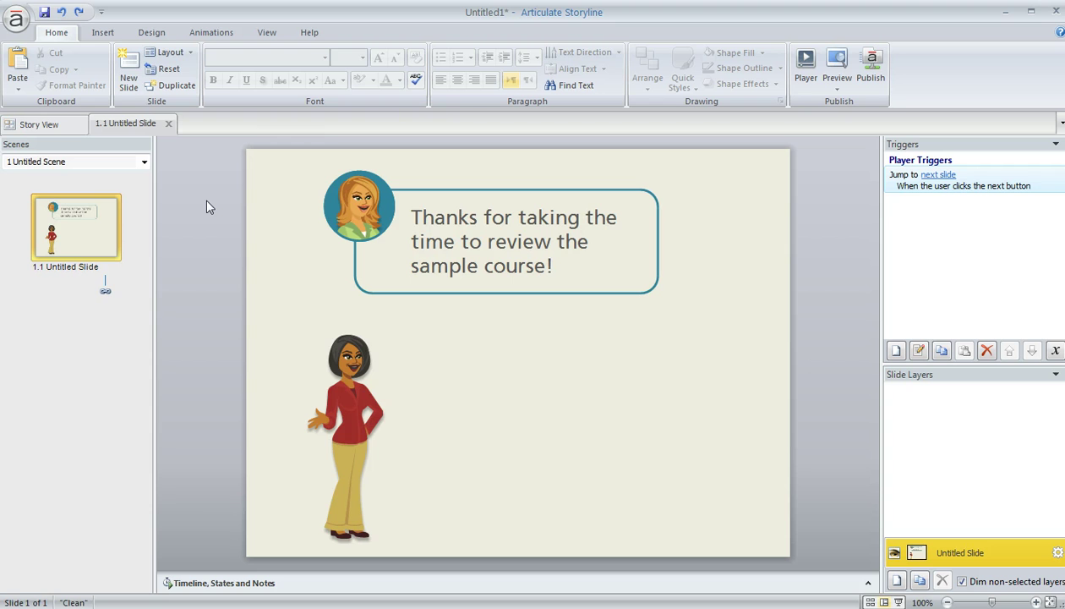
# Crop the standing character from below to its head and upper body, about 133 px high
pyautogui.click(348, 359)
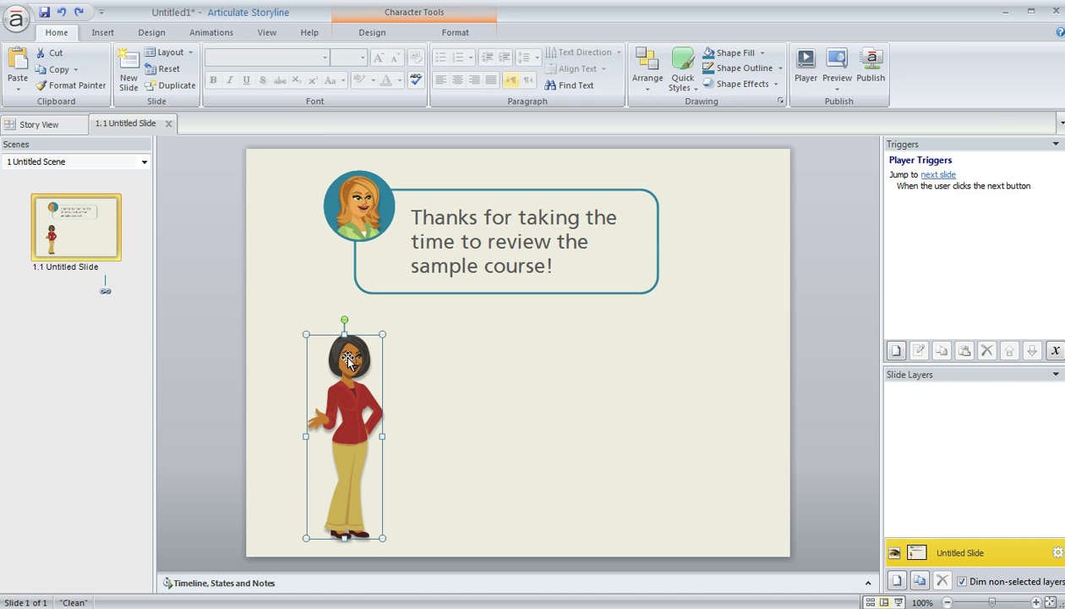
pyautogui.click(454, 32)
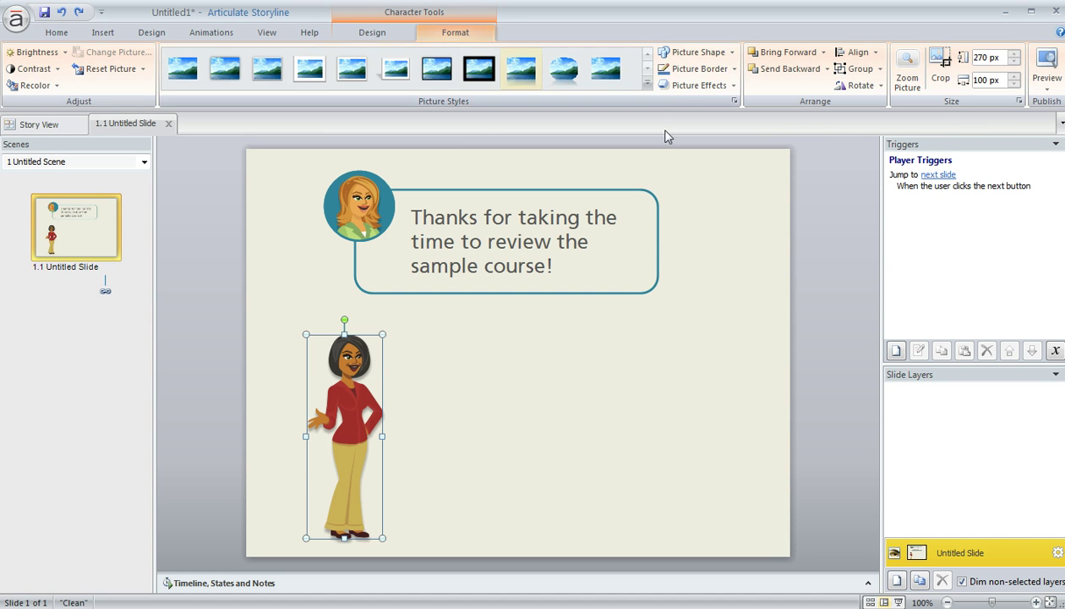
pyautogui.click(940, 67)
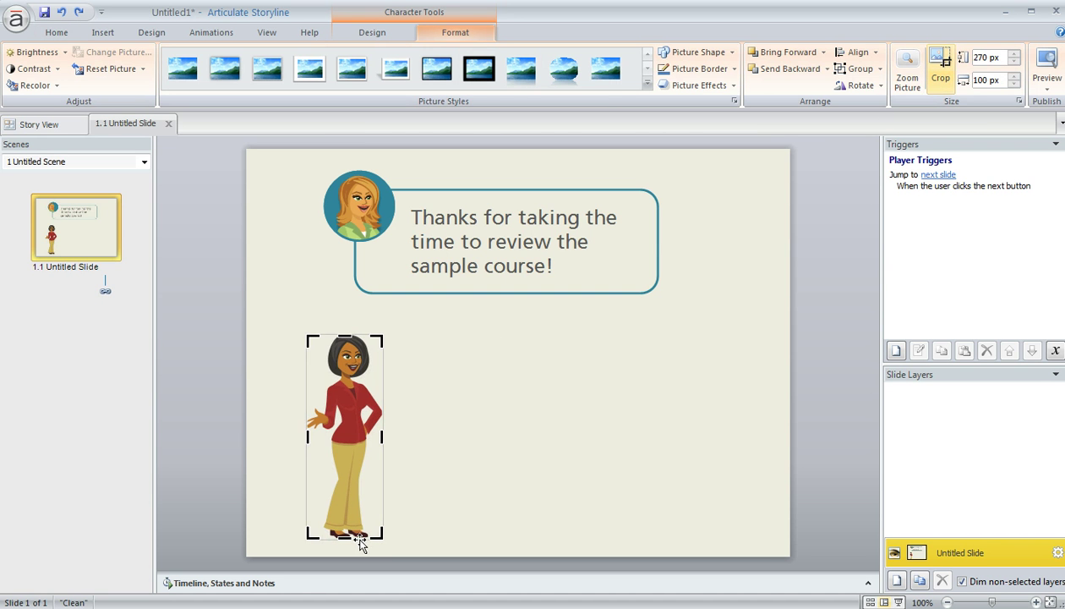
pyautogui.moveTo(350, 539); pyautogui.dragTo(362, 437)
pyautogui.click(930, 68)
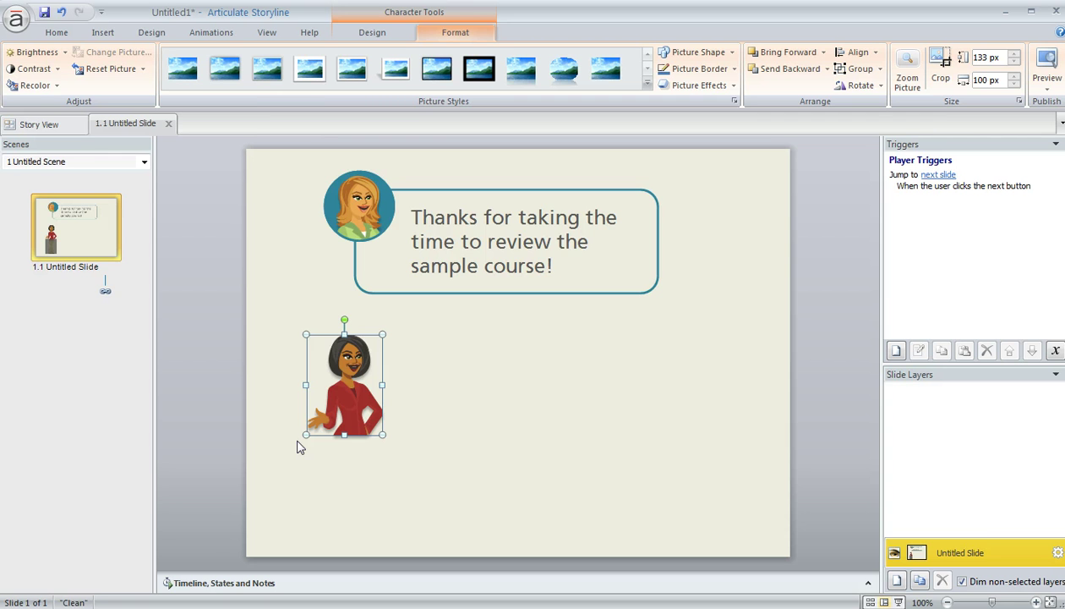
# Save the cropped character as the PNG picture Picture1.png on the Desktop
pyautogui.rightClick(332, 363)
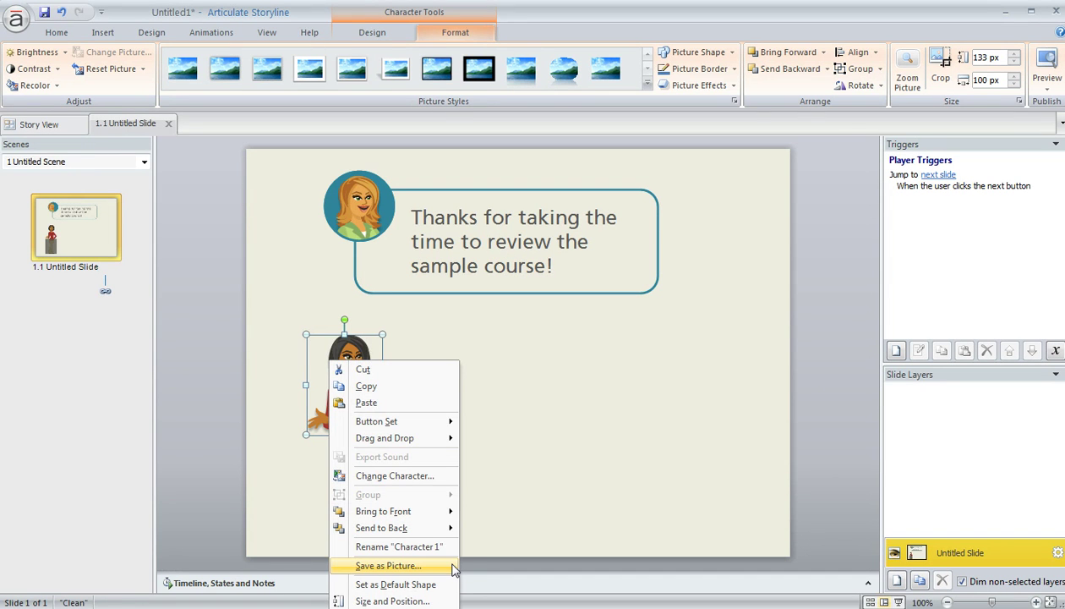
pyautogui.click(388, 566)
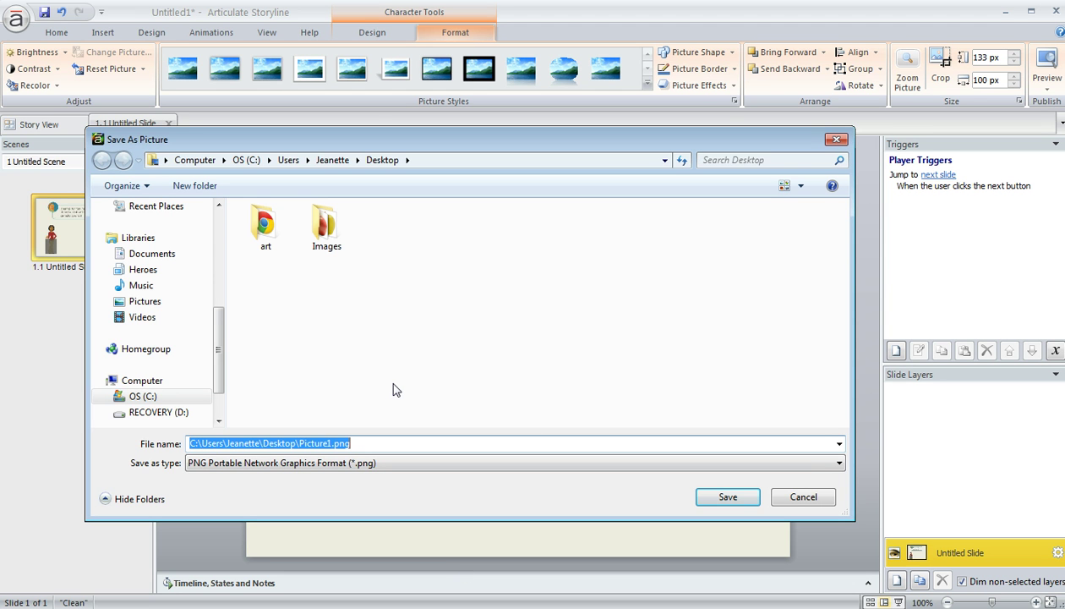
pyautogui.click(725, 499)
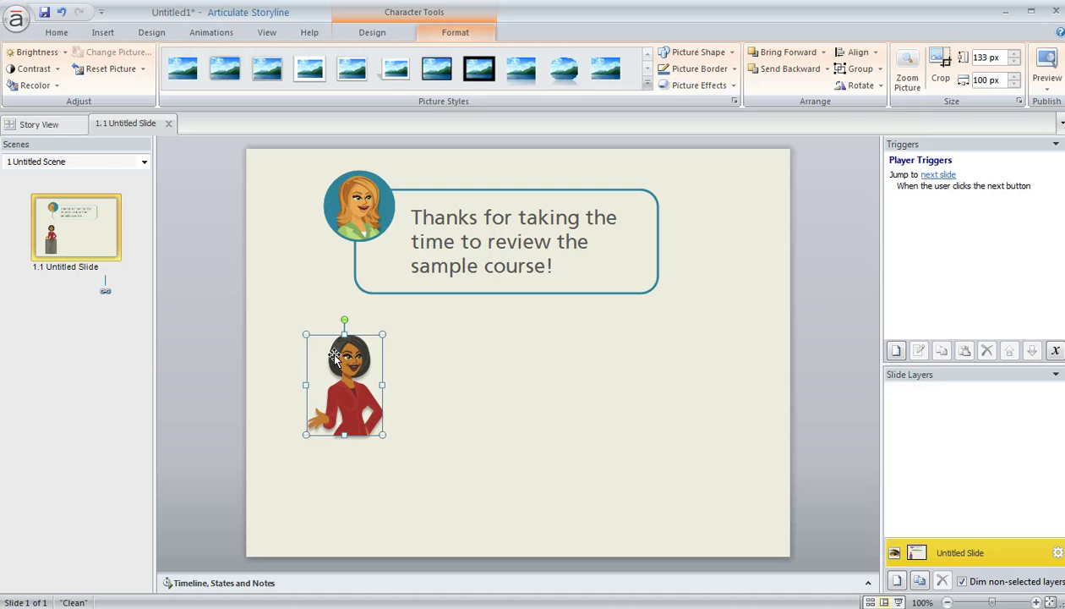
# Draw a circle about 112 px across on the slide to the right of the cropped character
pyautogui.click(102, 33)
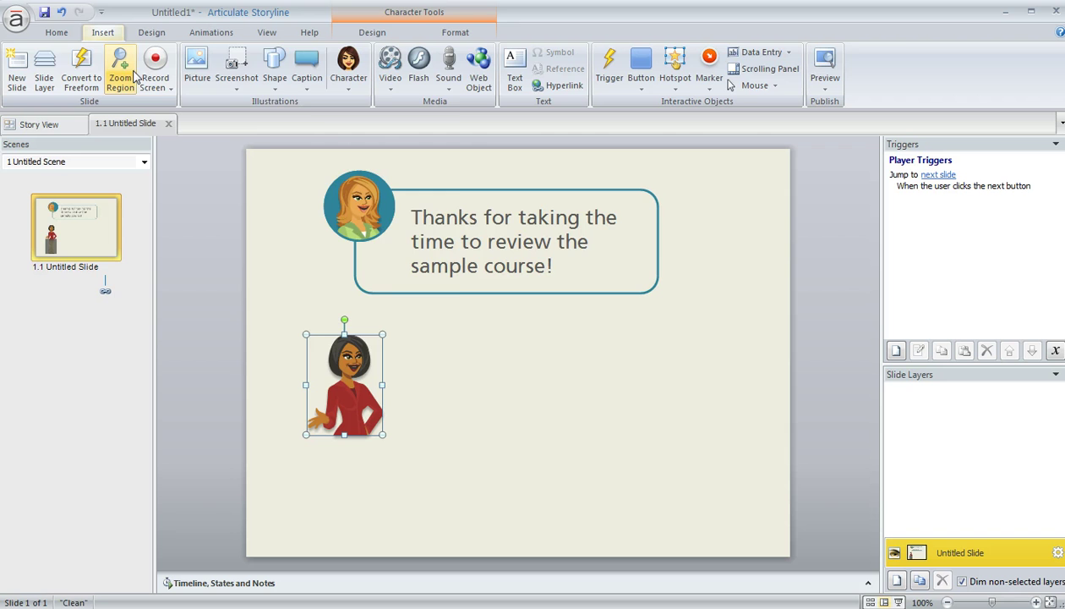
pyautogui.click(283, 84)
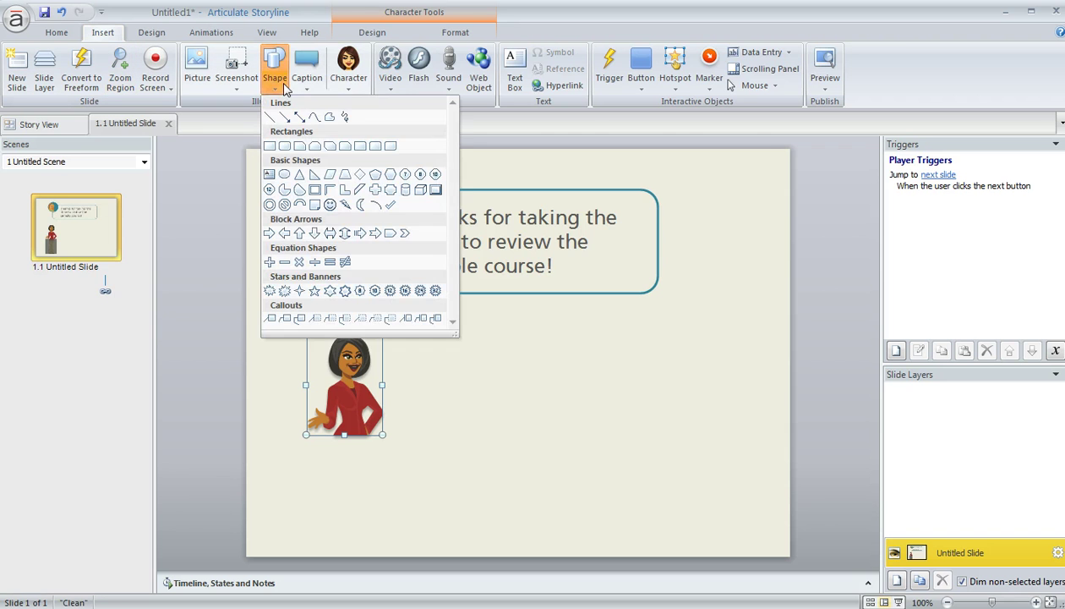
pyautogui.click(271, 175)
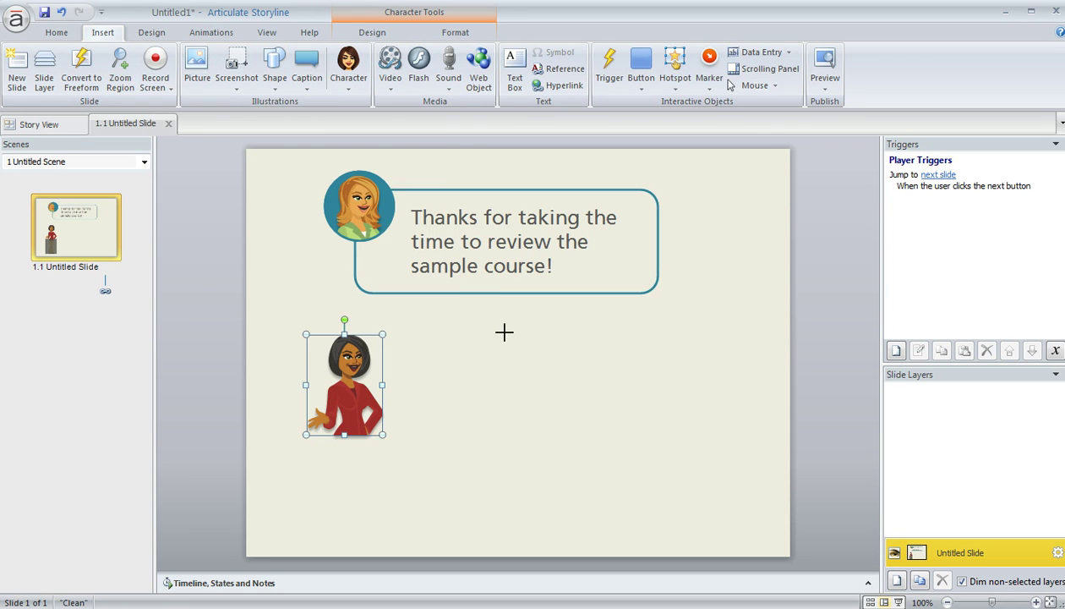
pyautogui.moveTo(504, 334); pyautogui.dragTo(592, 420)
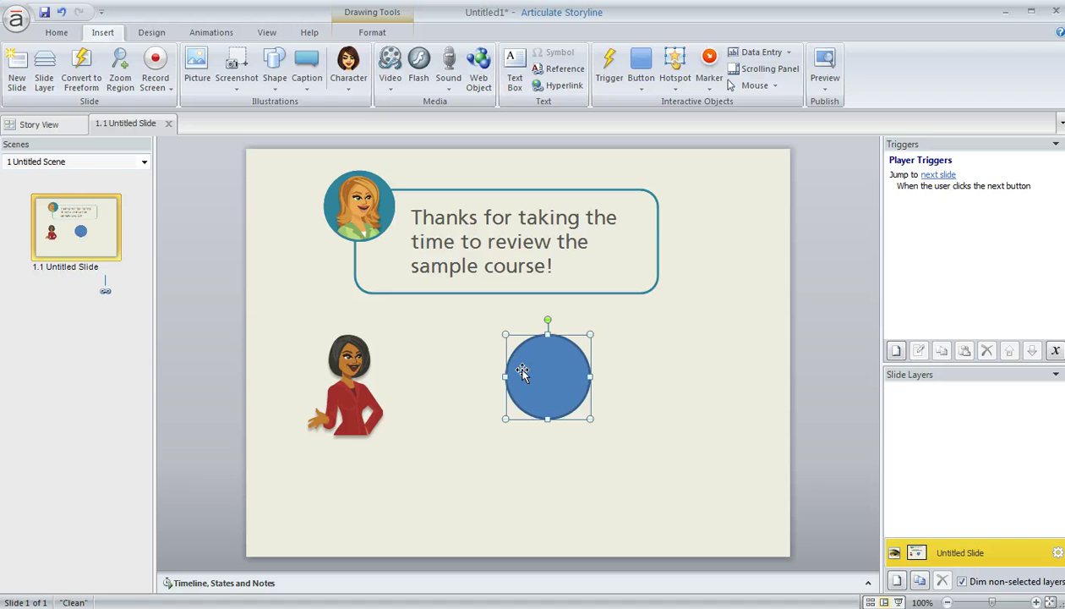
# Fill the new circle with the picture file Picture1.png from the Desktop
pyautogui.click(372, 32)
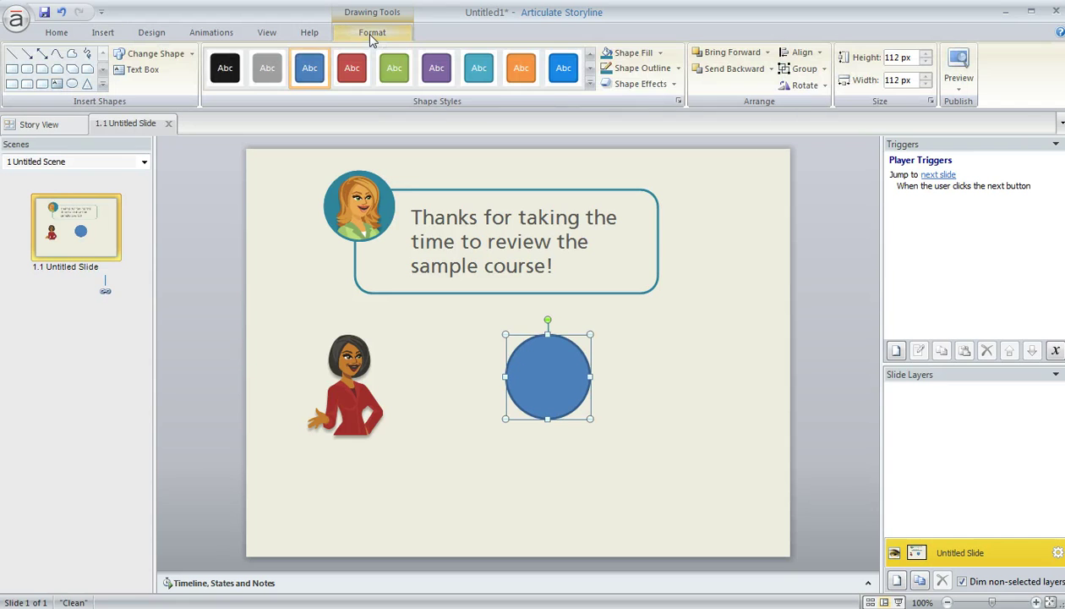
pyautogui.click(678, 102)
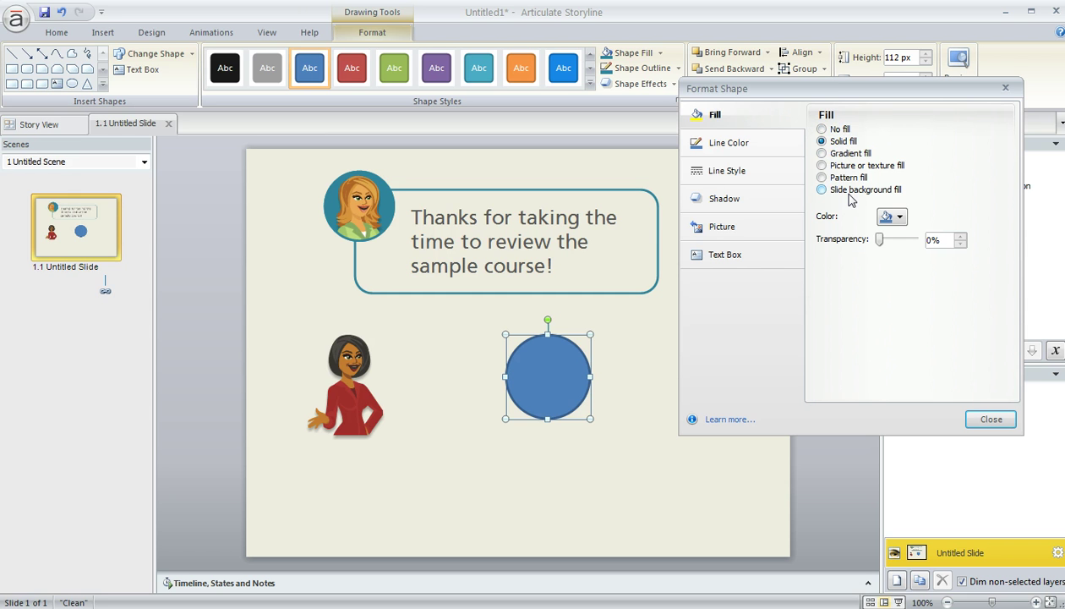
pyautogui.click(822, 165)
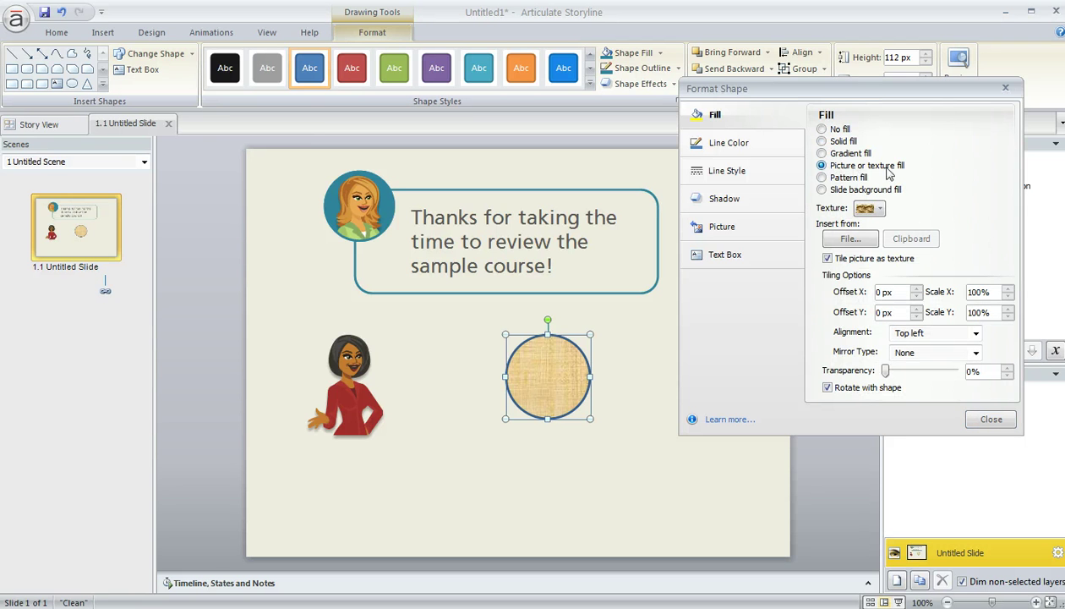
pyautogui.click(850, 239)
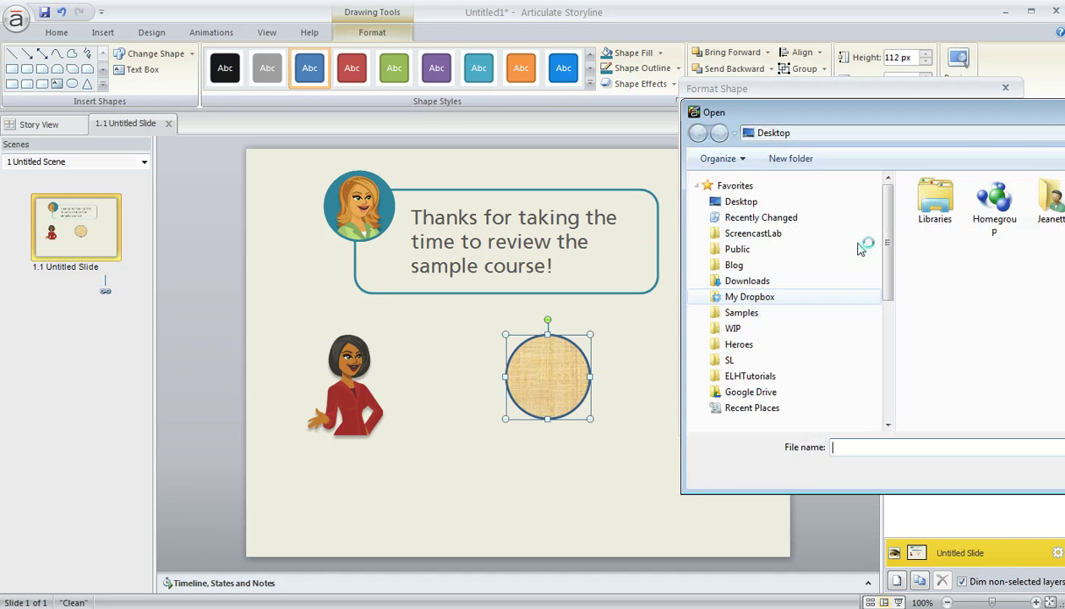
pyautogui.moveTo(943, 113); pyautogui.dragTo(756, 113)
pyautogui.moveTo(950, 115); pyautogui.dragTo(541, 83)
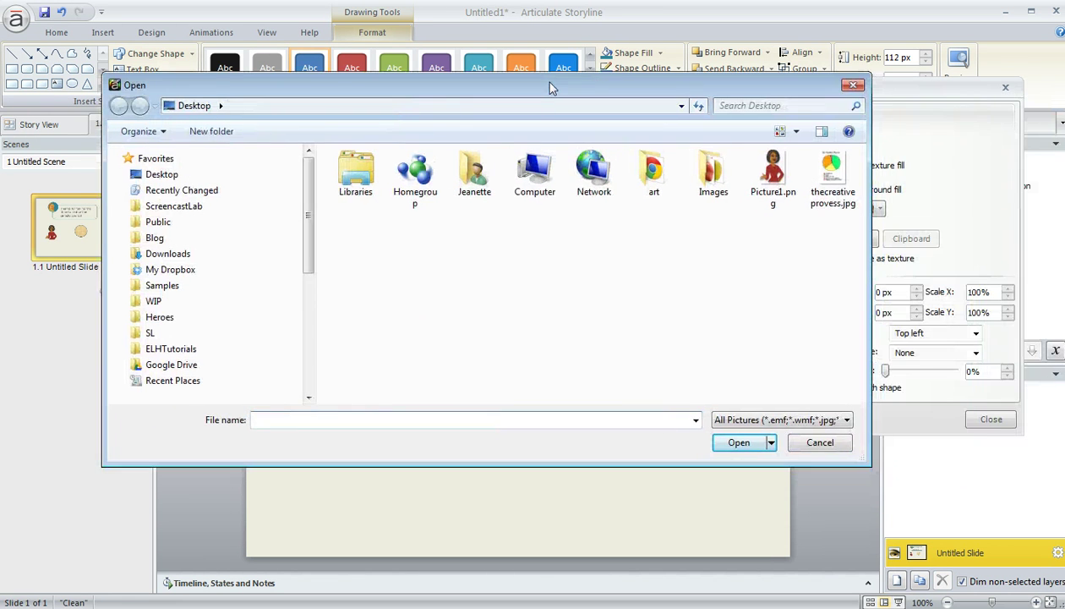
pyautogui.doubleClick(776, 172)
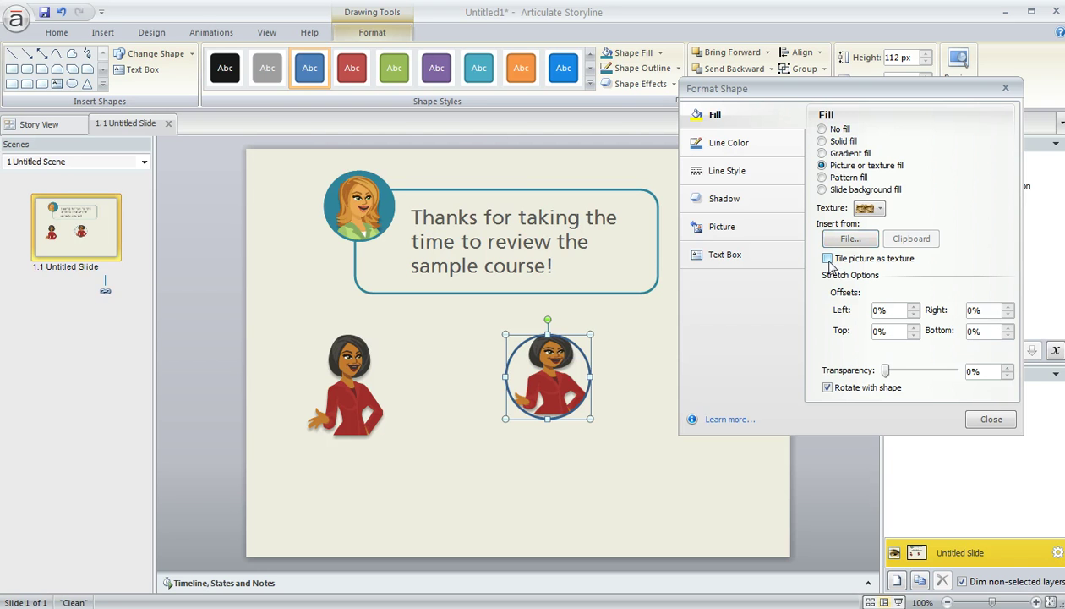
# Tile the circle's picture fill as a texture and set its horizontal offset to -1 px
pyautogui.click(828, 259)
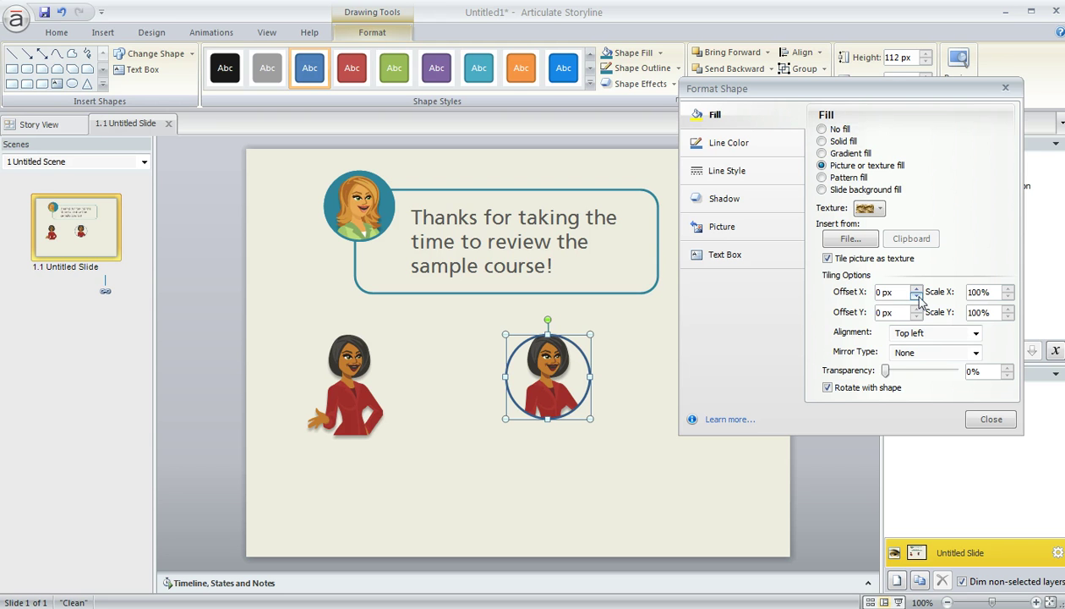
pyautogui.click(917, 296)
pyautogui.click(917, 296)
pyautogui.click(917, 296)
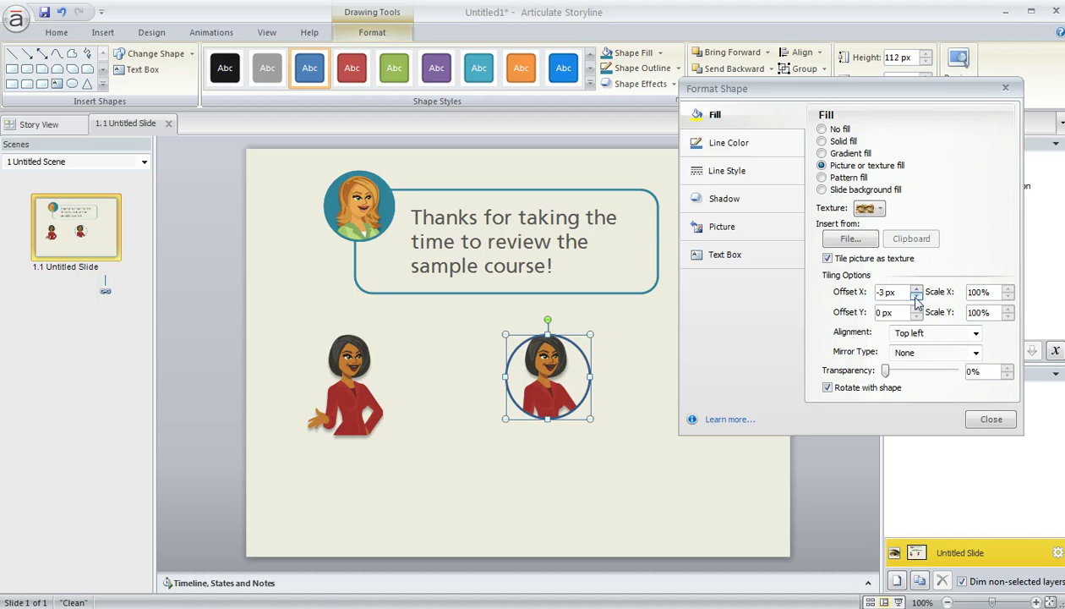
pyautogui.click(918, 296)
pyautogui.click(917, 296)
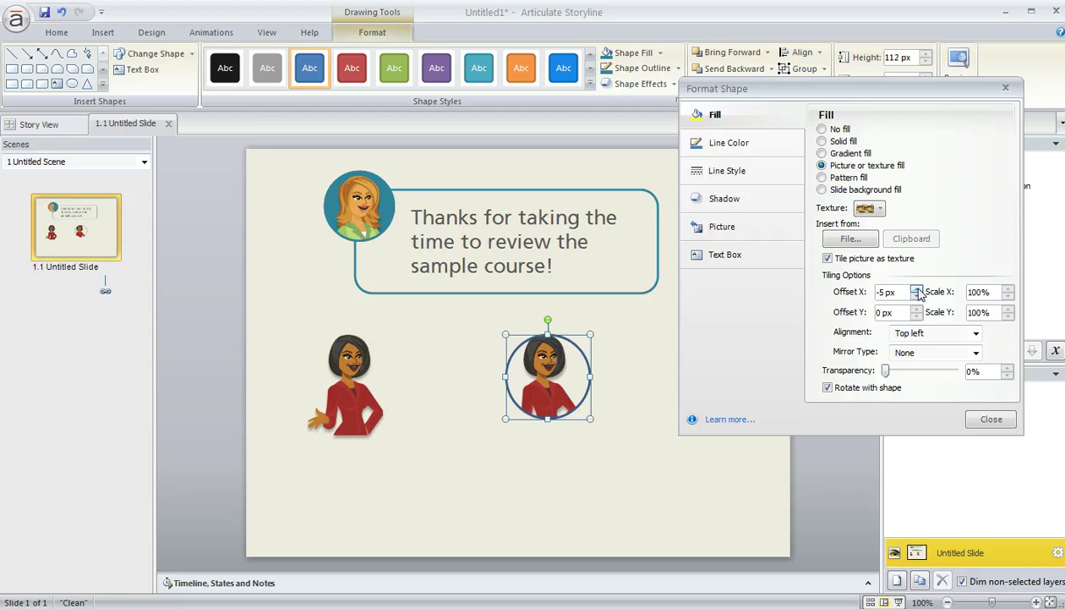
pyautogui.click(917, 290)
pyautogui.click(918, 289)
pyautogui.click(917, 289)
pyautogui.click(918, 289)
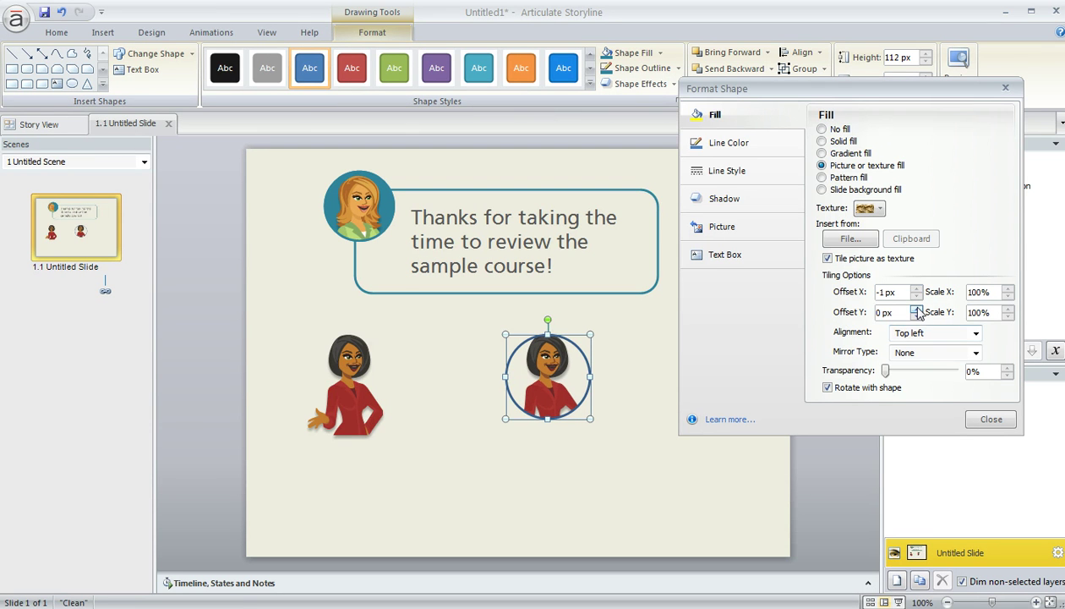
# Set the vertical tiling offset of the circle's picture fill to 7 px and close the shape formatting
pyautogui.click(918, 309)
pyautogui.click(918, 309)
pyautogui.click(918, 310)
pyautogui.click(917, 309)
pyautogui.click(917, 310)
pyautogui.click(917, 310)
pyautogui.click(918, 310)
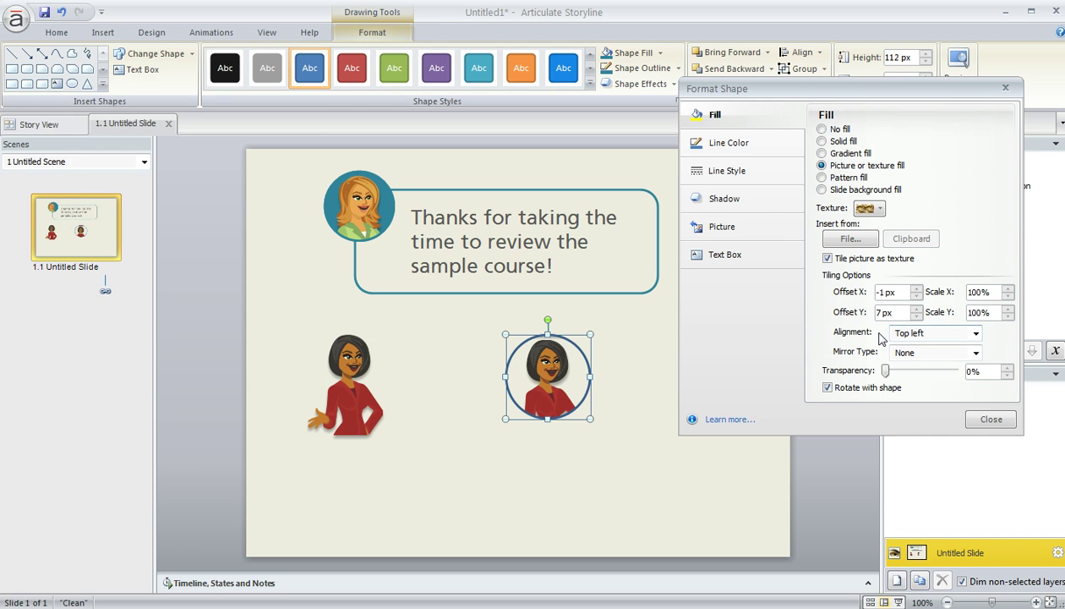
pyautogui.click(989, 420)
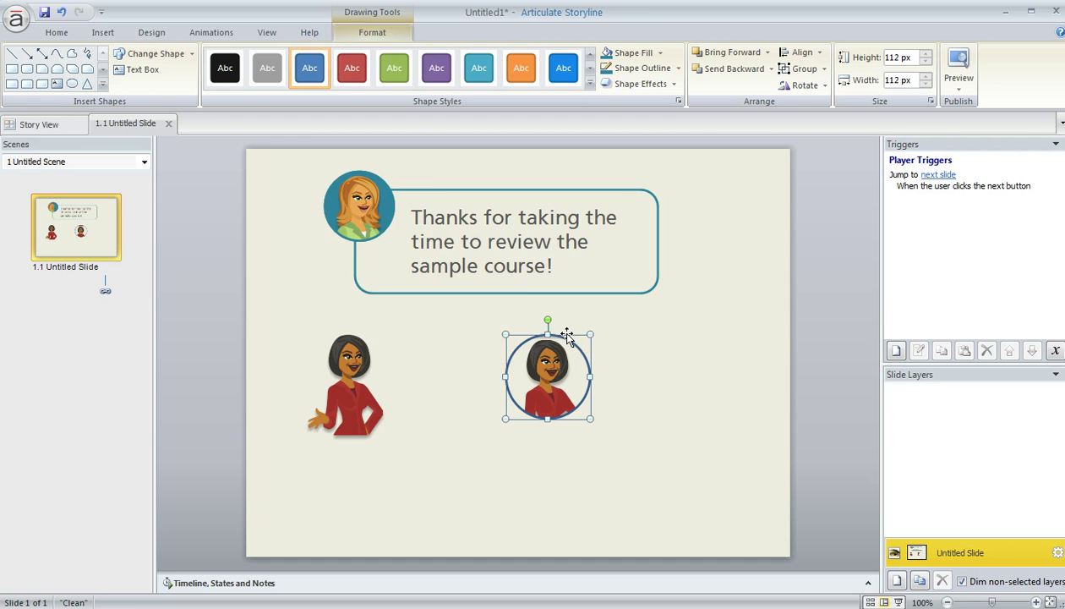
# Duplicate the picture-filled circle directly to its right and give the copy a solid blue fill
pyautogui.moveTo(567, 334); pyautogui.dragTo(670, 335)
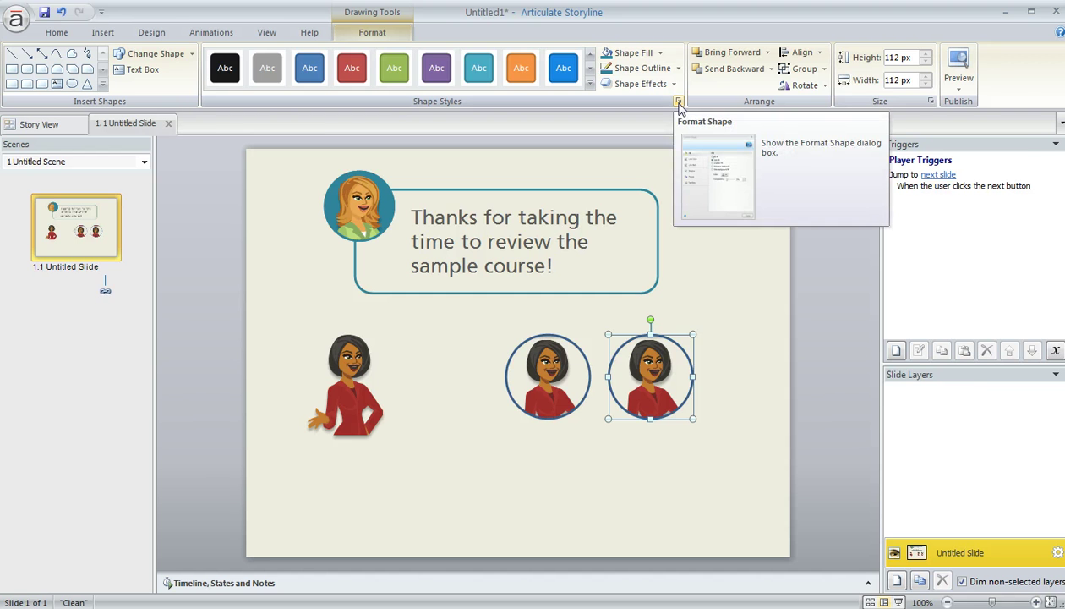
pyautogui.click(678, 102)
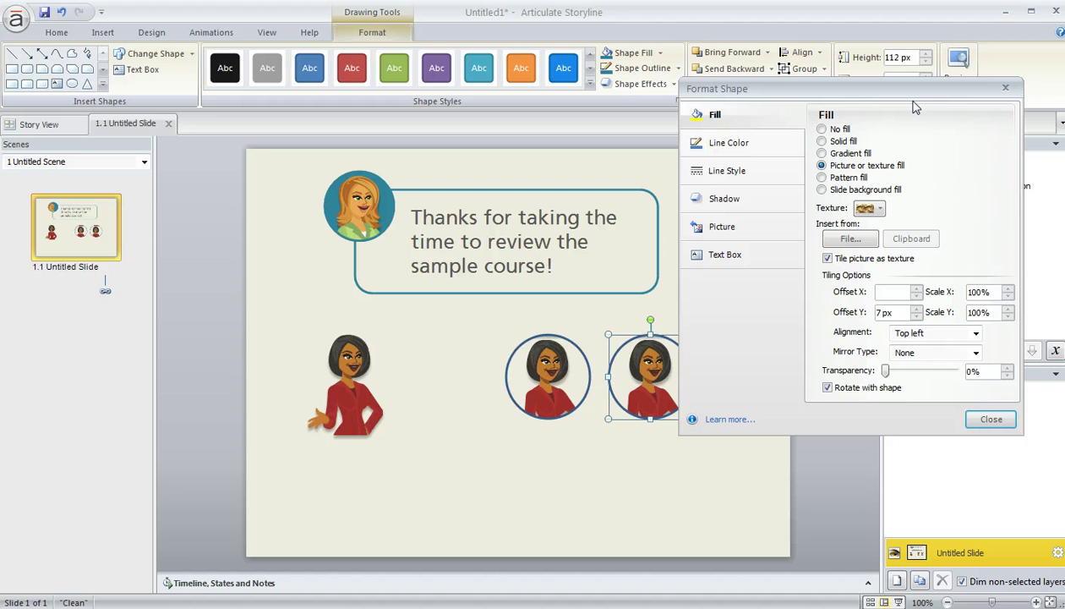
pyautogui.click(822, 142)
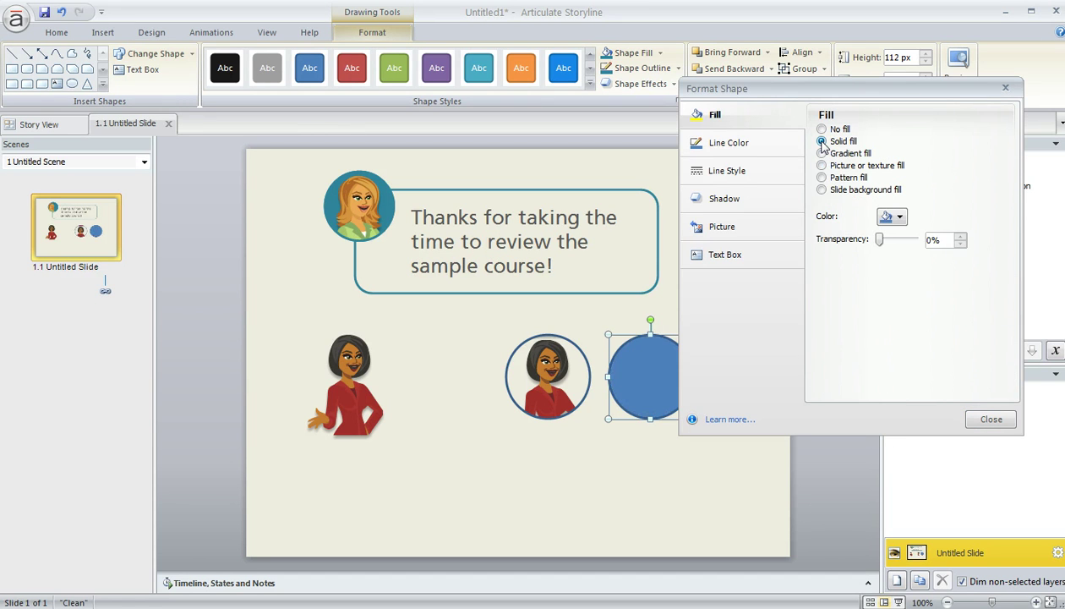
pyautogui.click(905, 218)
pyautogui.click(900, 218)
pyautogui.click(981, 420)
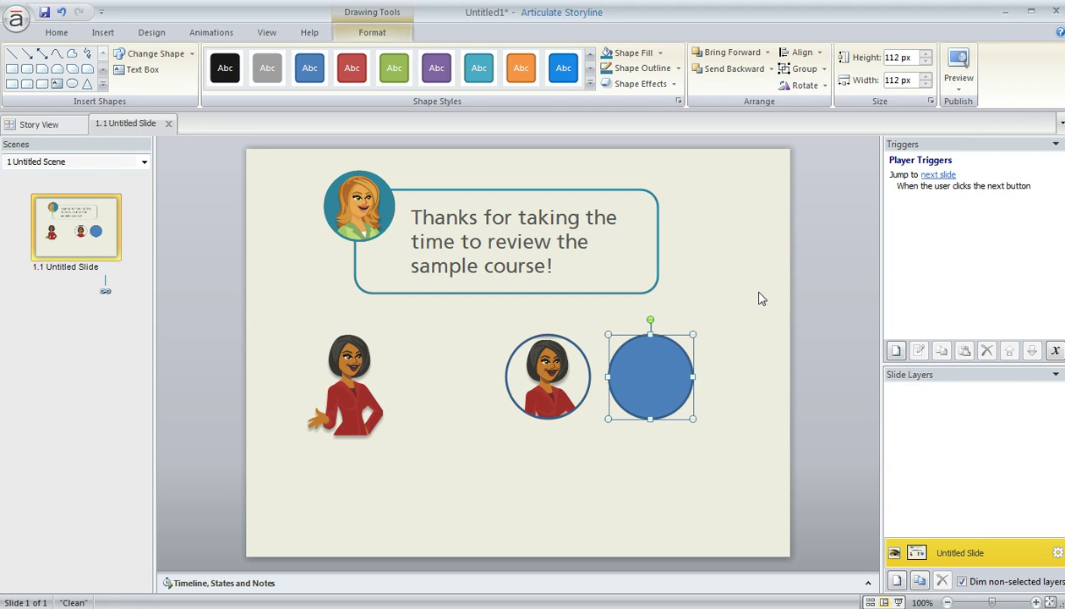
# Send the solid blue circle to the back and align it exactly behind the picture-filled circle
pyautogui.click(772, 70)
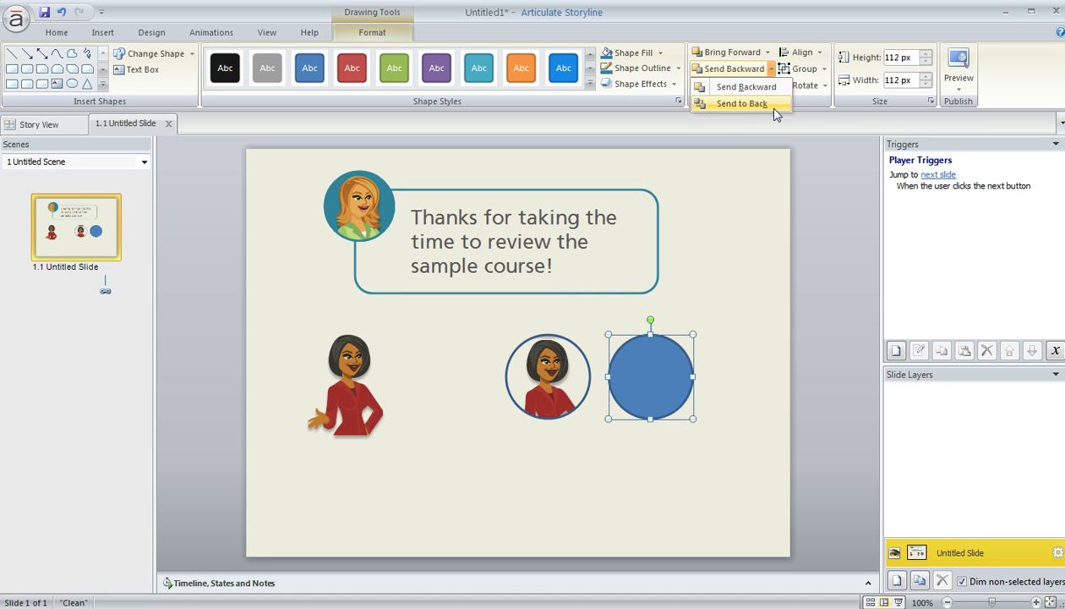
pyautogui.click(742, 103)
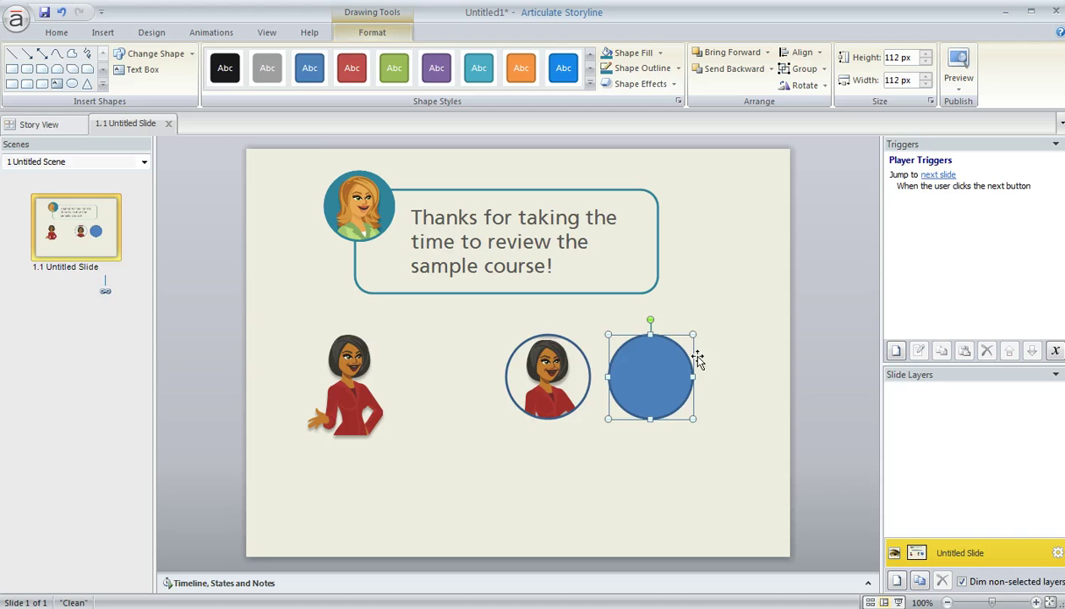
pyautogui.moveTo(649, 380); pyautogui.dragTo(564, 380)
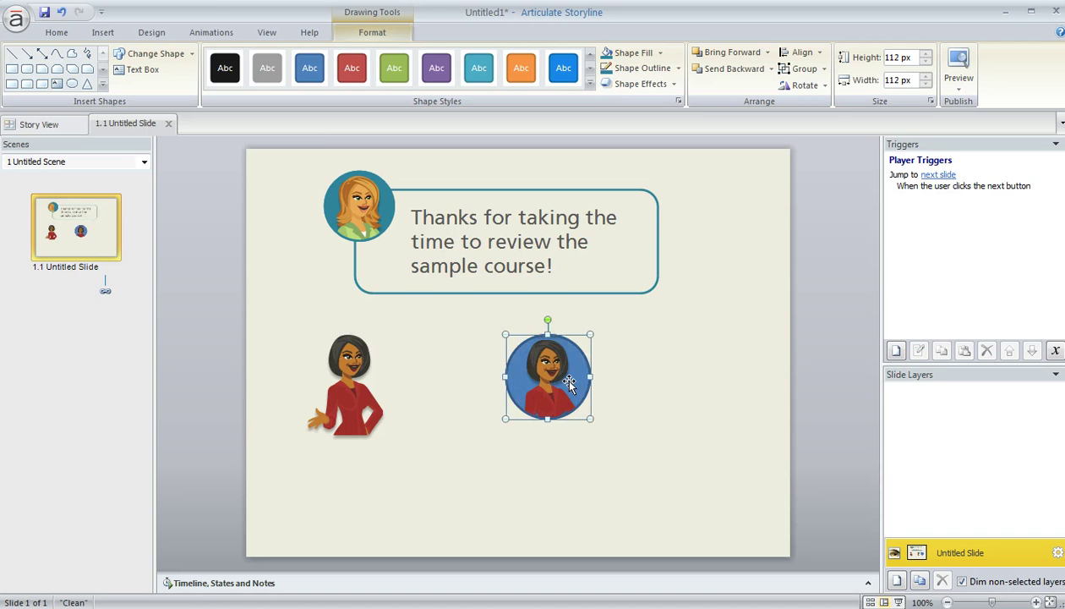
pyautogui.click(814, 369)
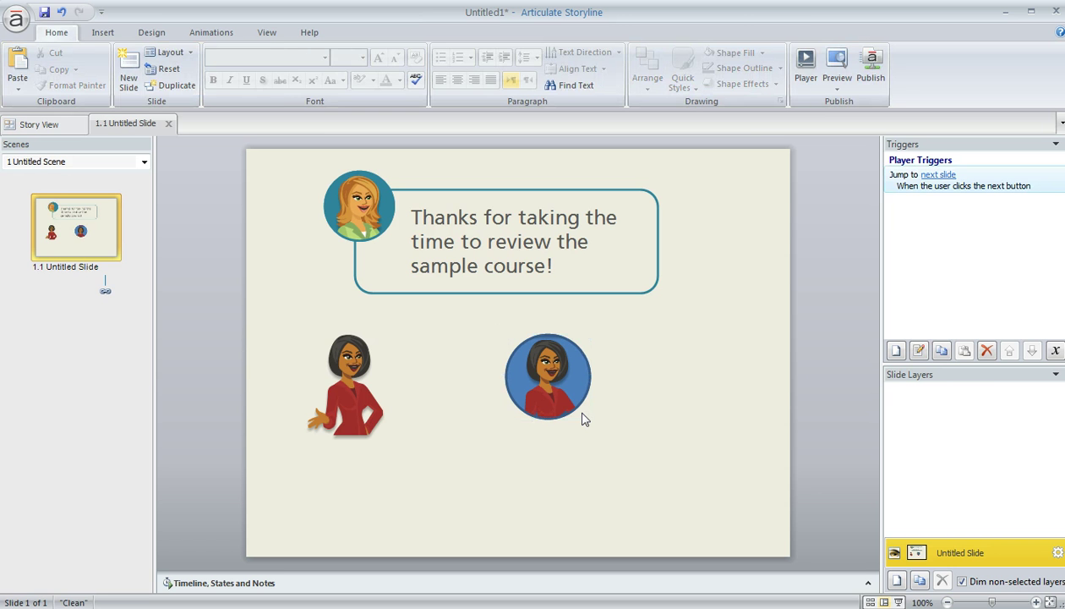